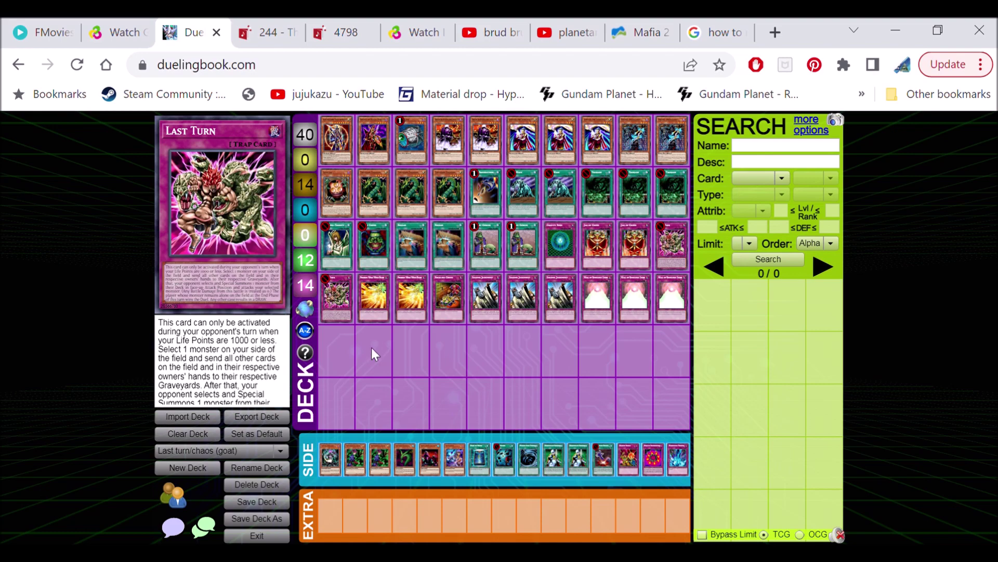
scroll(226, 347, down, 3)
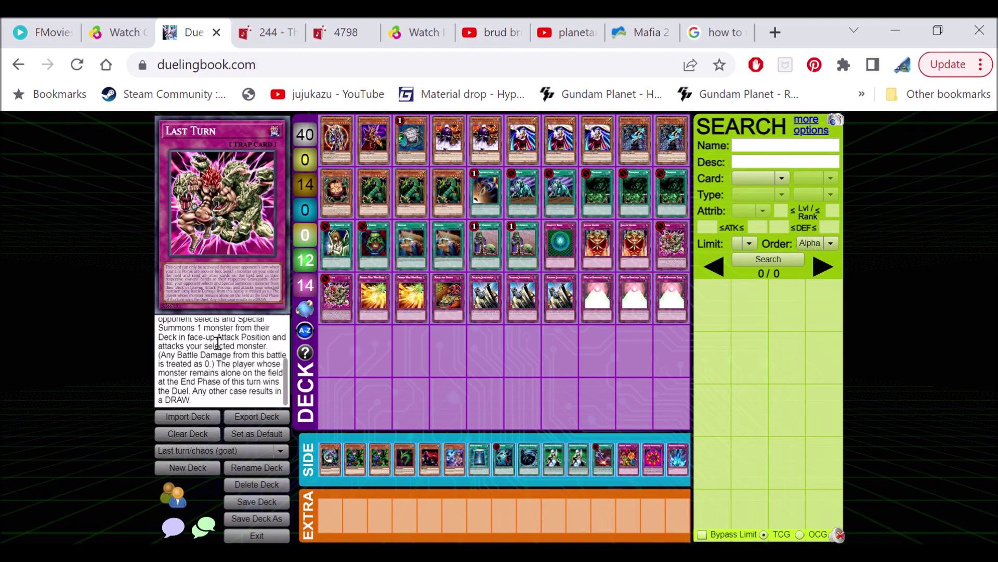
scroll(223, 335, up, 3)
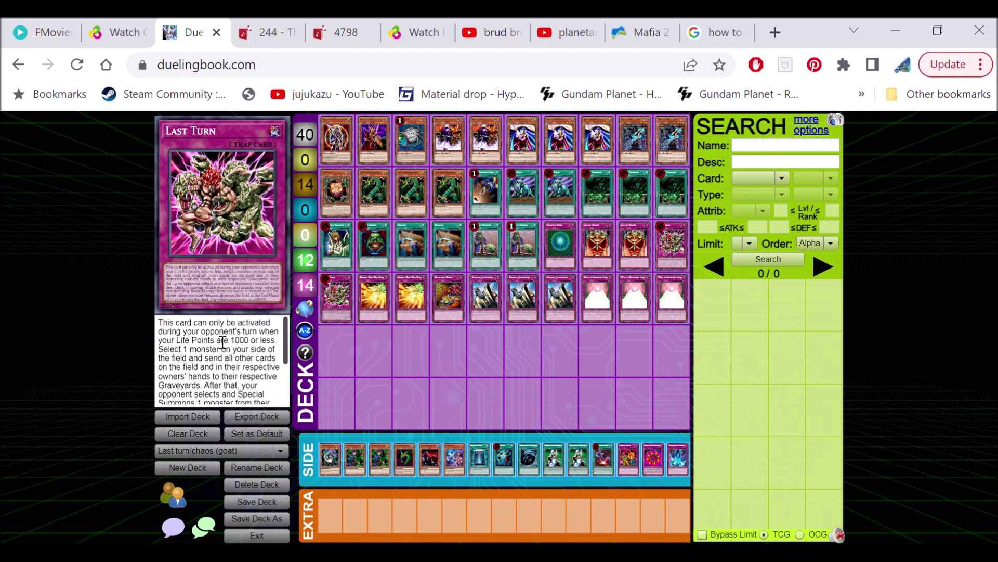
drag(284, 338, 283, 368)
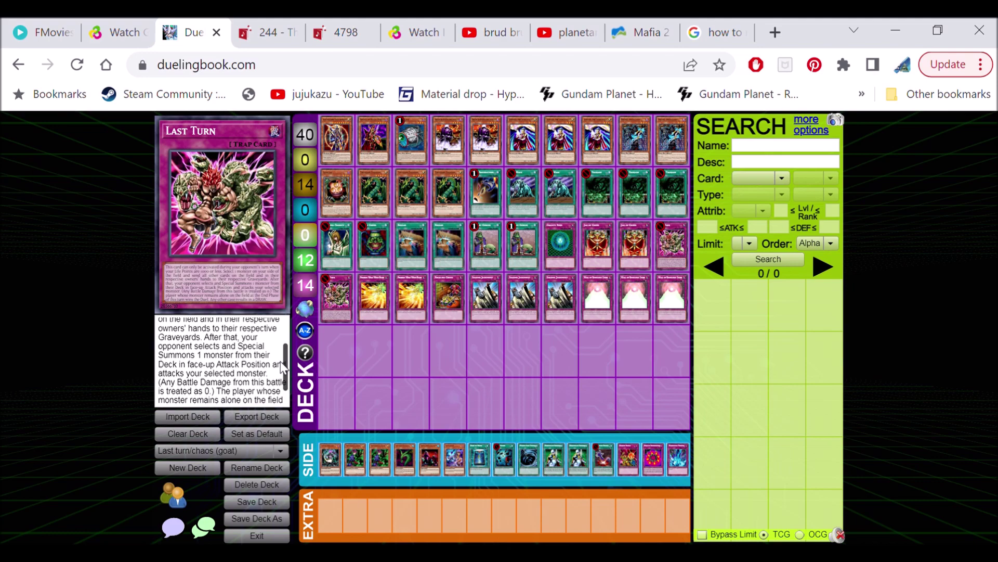
drag(283, 365, 282, 379)
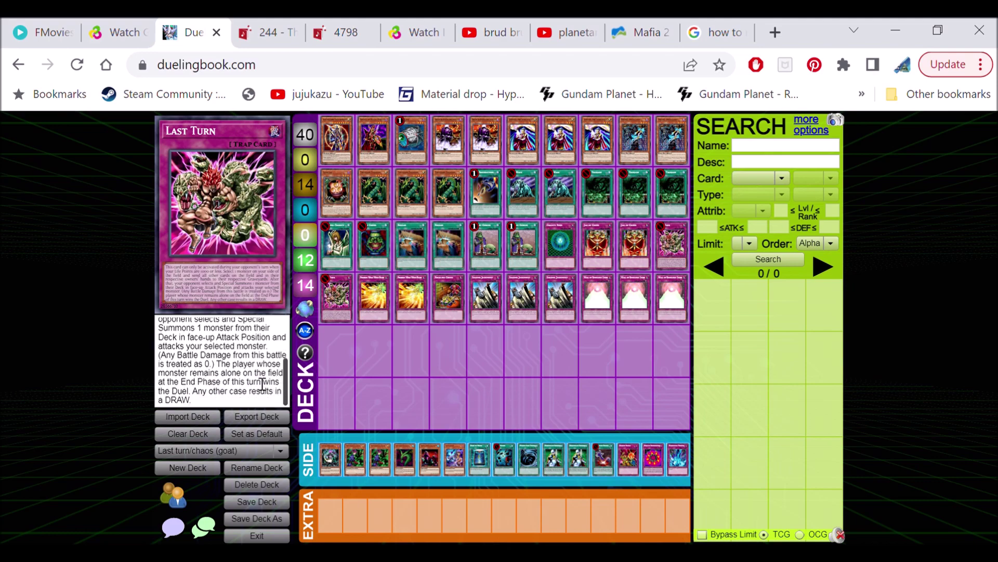